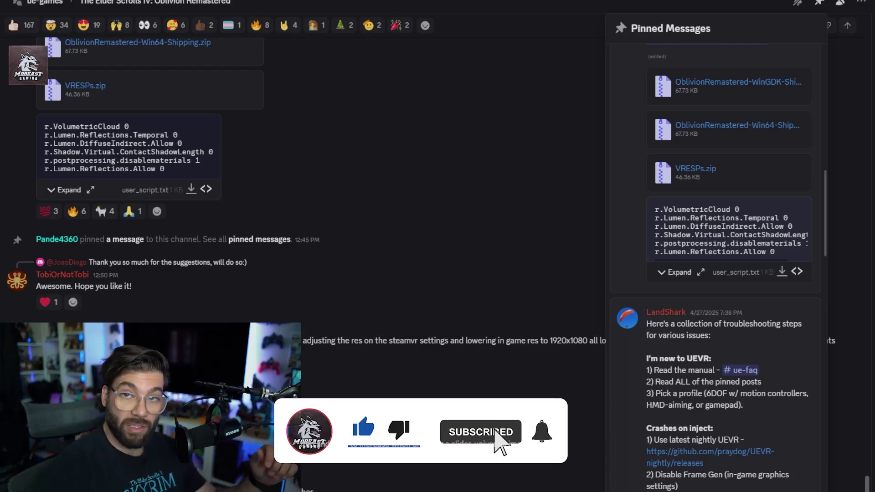
Close the pinned messages and skim the recent posts in the Oblivion Remastered thread
key(Escape)
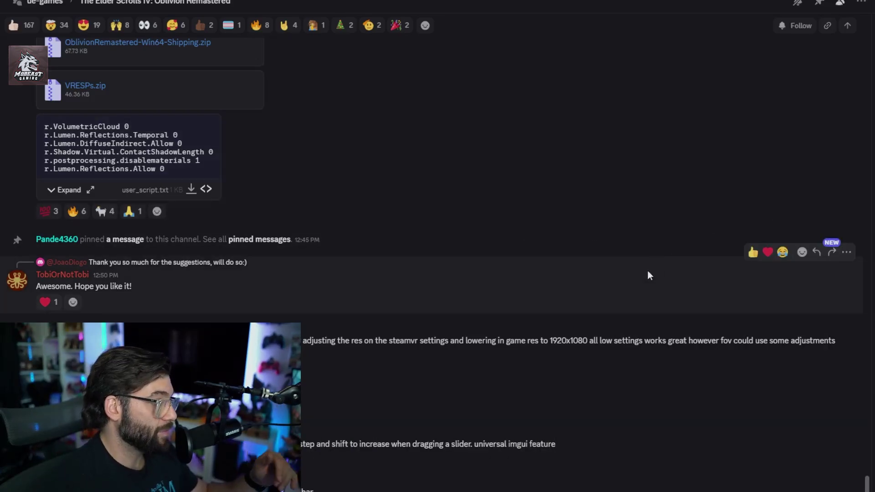
scroll(533, 283, up, 4)
scroll(518, 324, down, 7)
scroll(510, 333, down, 5)
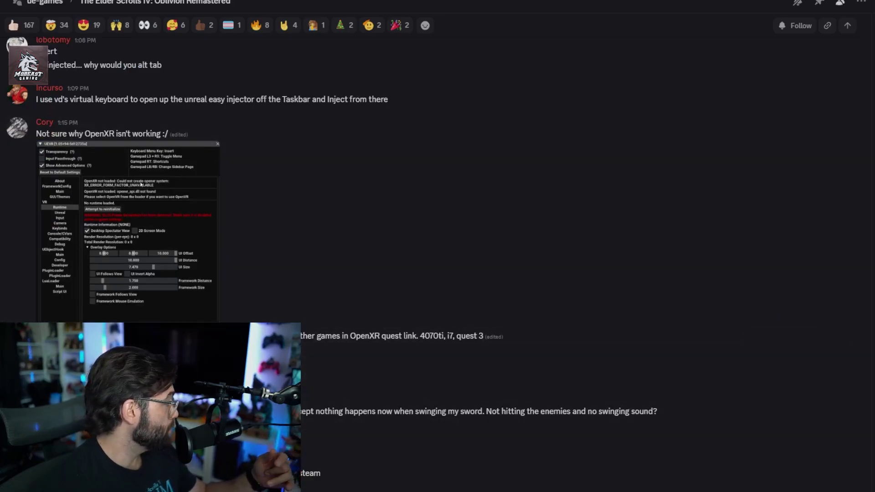
Find the ue-games forum in the server's channel list and open its post The Elder Scrolls IV: Oblivion Remastered
scroll(0, 180, up, 6)
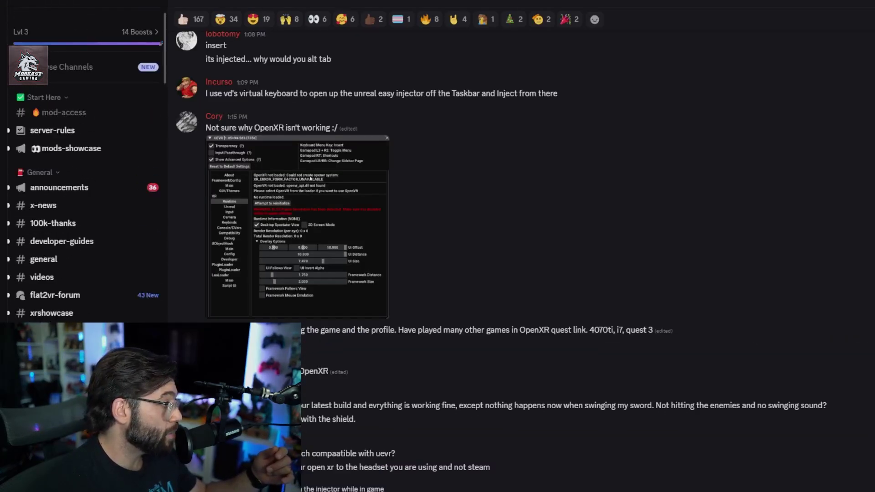
scroll(84, 183, down, 15)
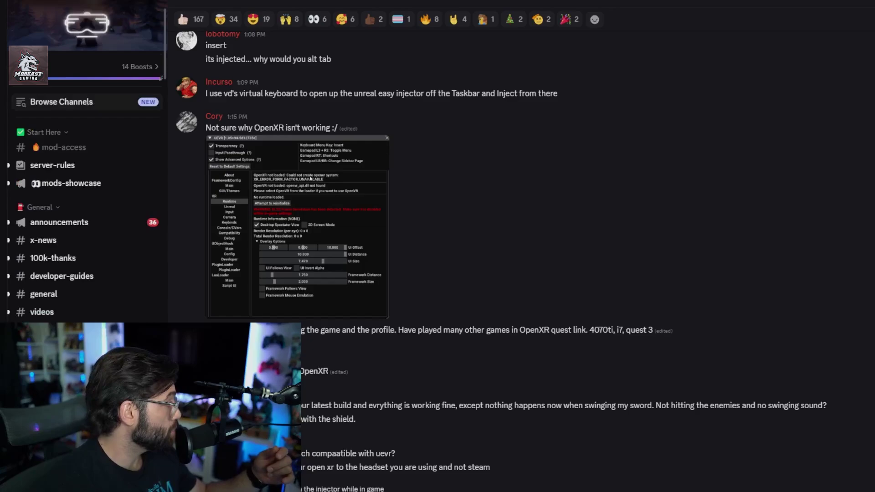
scroll(87, 135, down, 5)
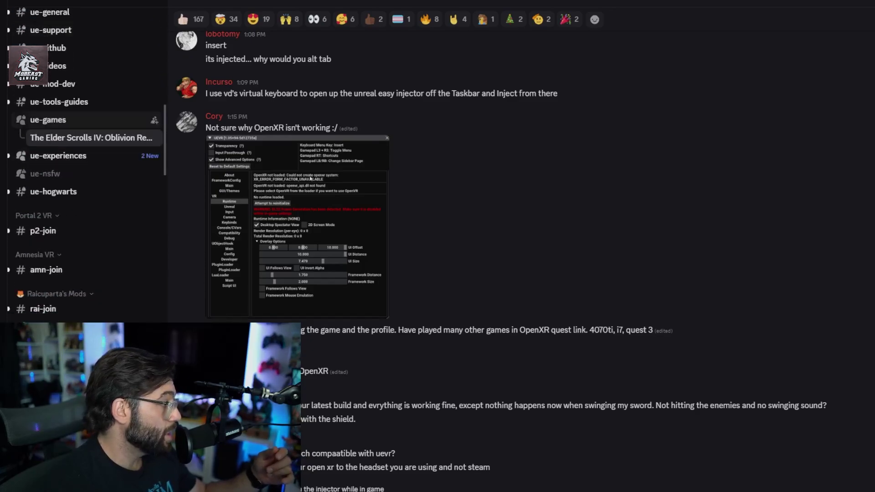
mouse_move(87, 120)
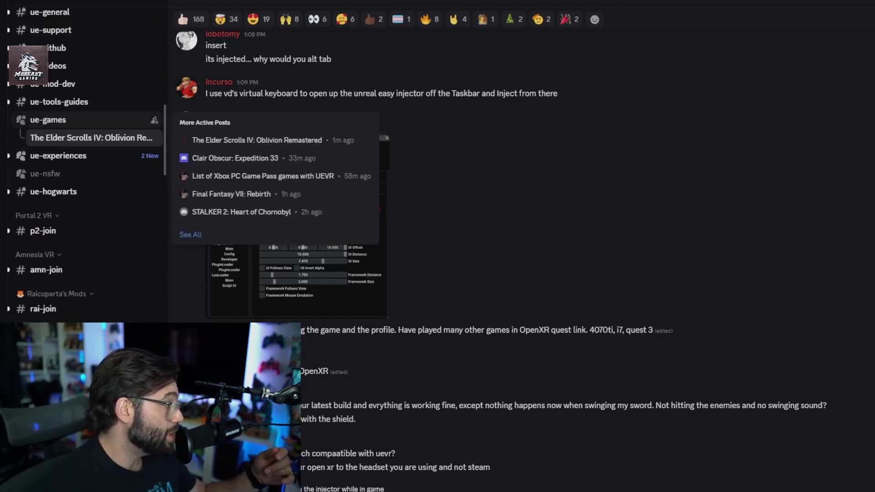
click(87, 120)
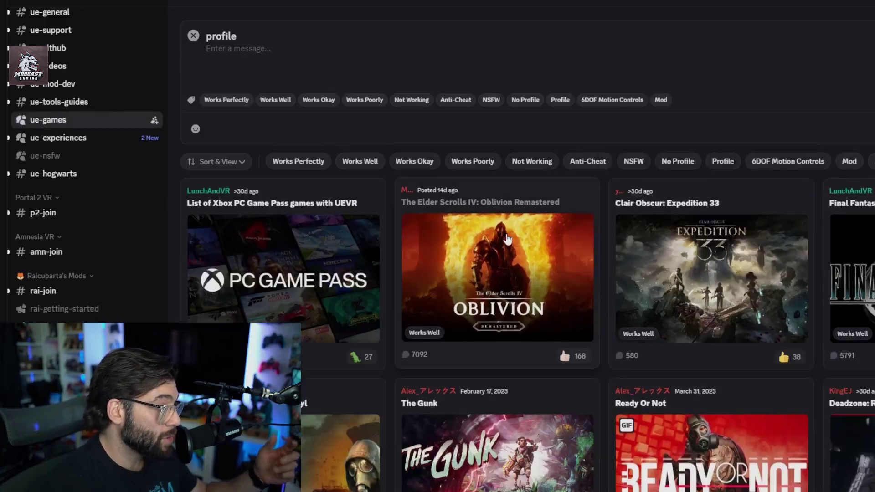
click(507, 239)
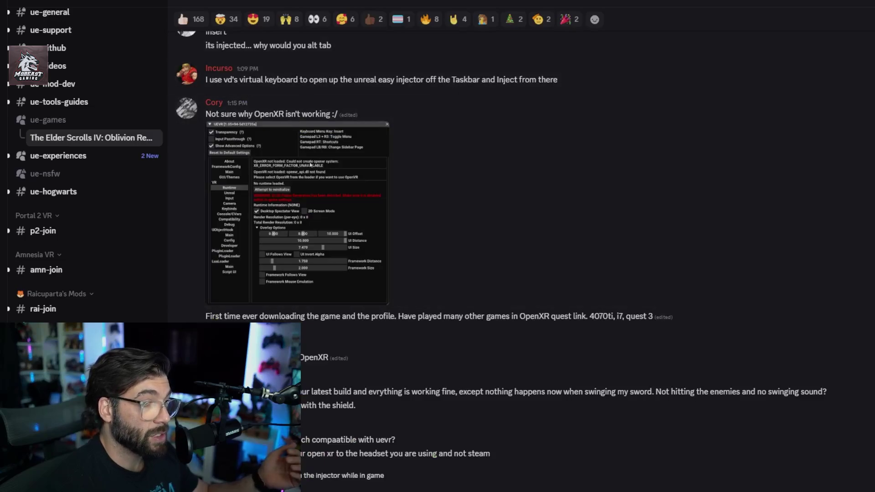
Open the thread's pinned messages and download the NIGHTLY 1046 UEVR build from the 6dof profile post, accepting the download warning
key(ctrl+p)
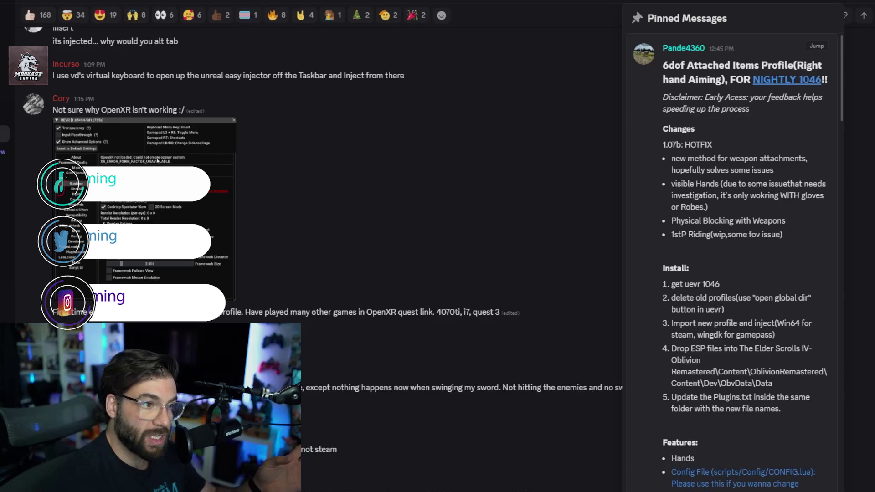
click(786, 81)
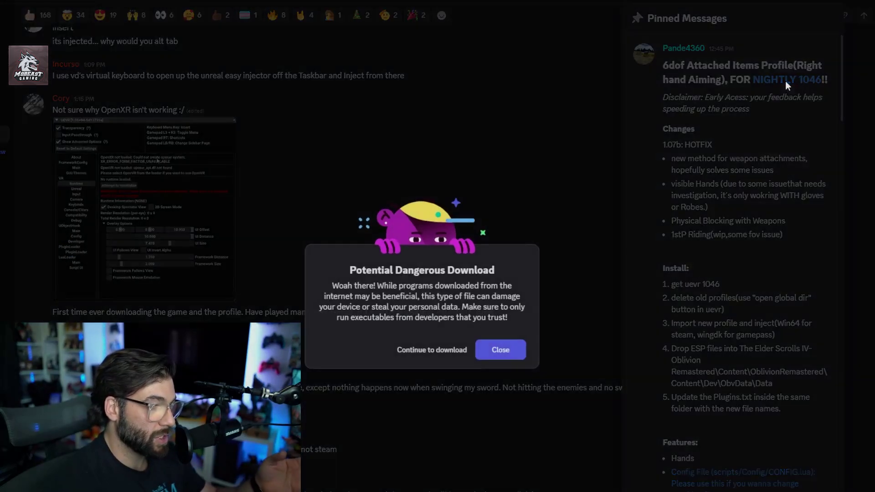
click(423, 351)
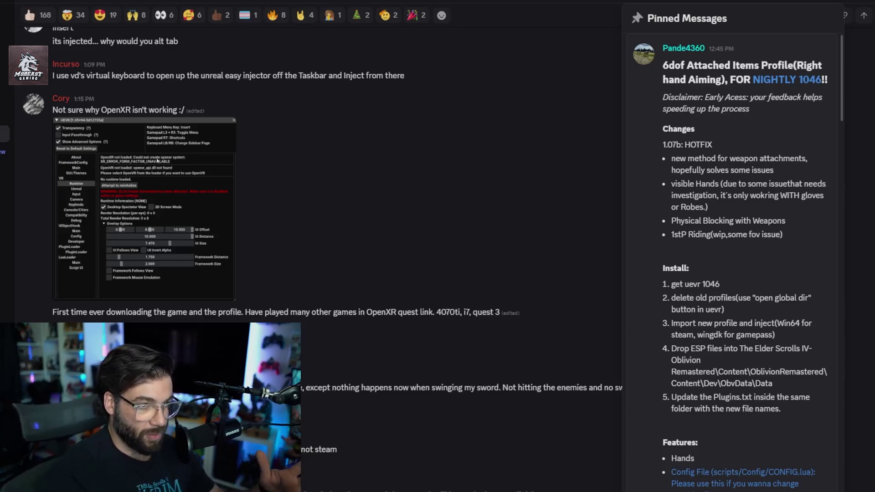
Reopen the pinned messages and read the 6dof profile post's changes, install steps, features and attached profile, VRESPs.zip and user_script files
click(830, 15)
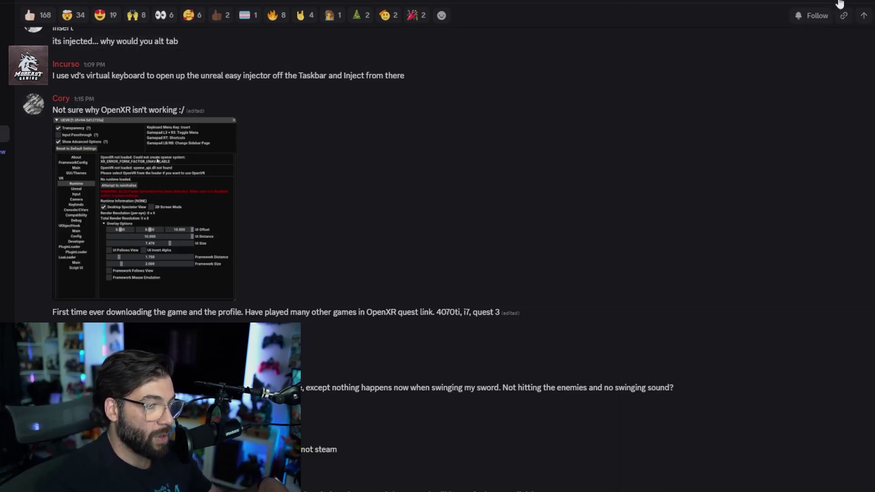
click(831, 15)
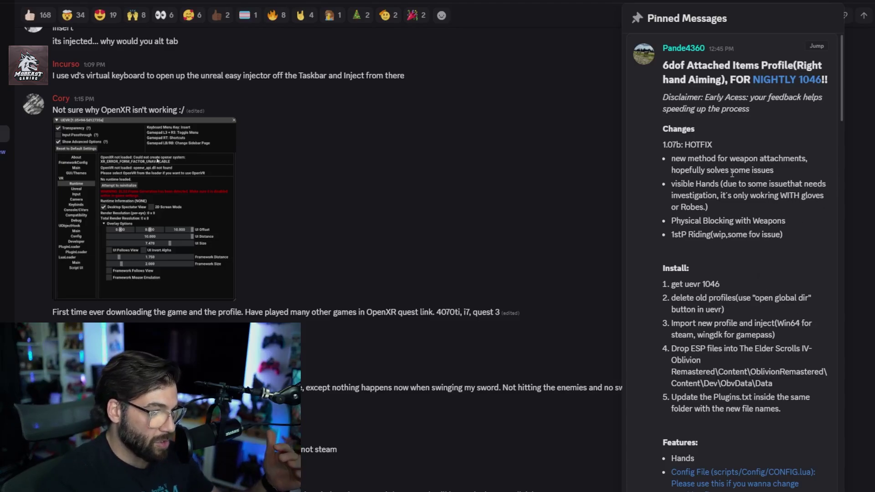
scroll(732, 179, down, 7)
scroll(733, 179, down, 2)
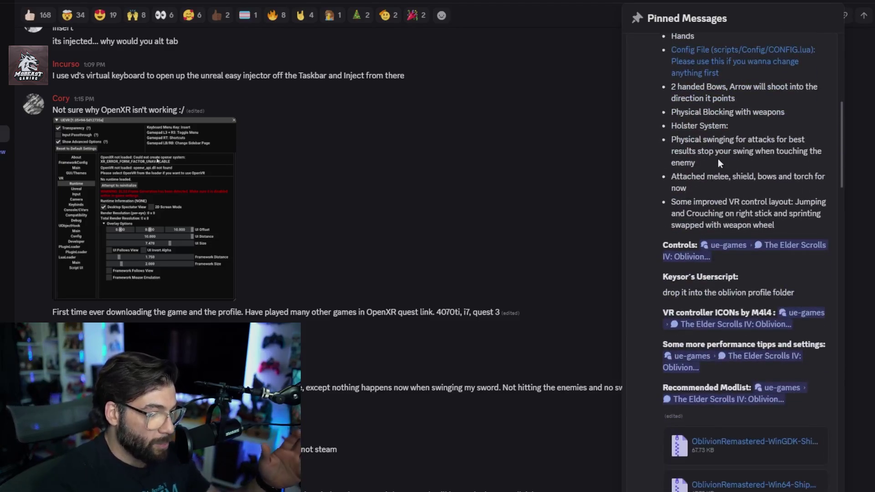
scroll(802, 315, down, 2)
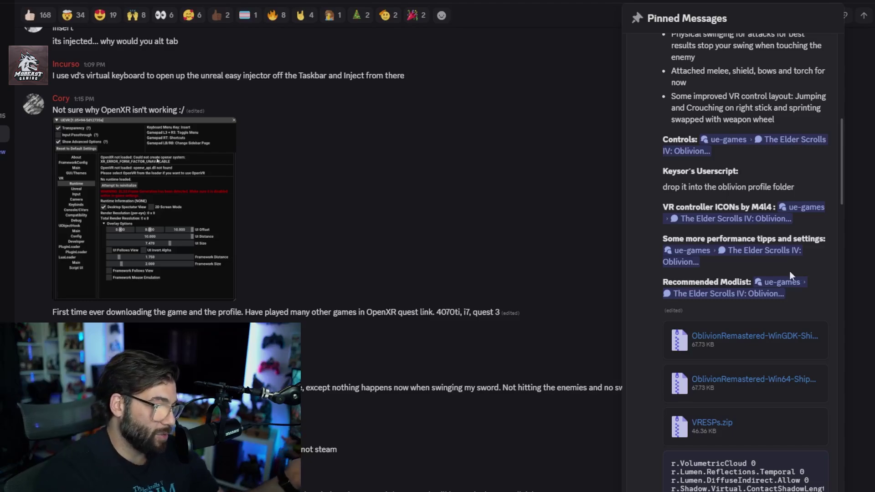
scroll(723, 370, down, 1)
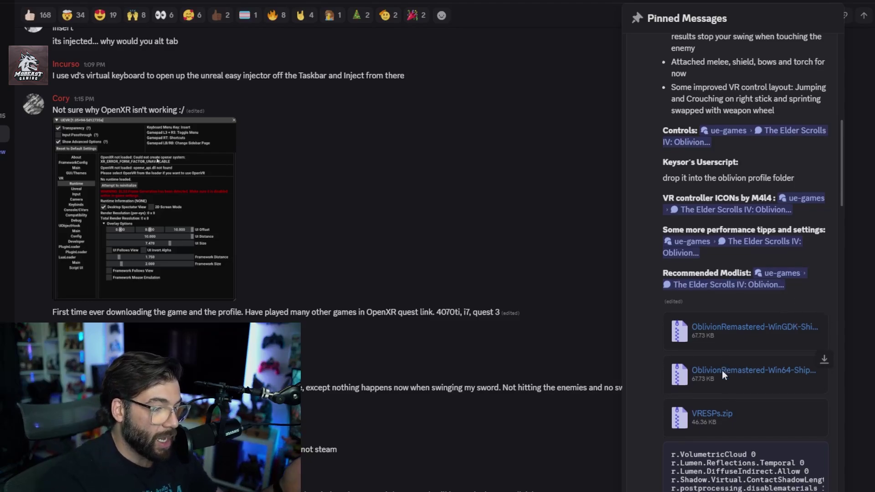
scroll(722, 370, down, 3)
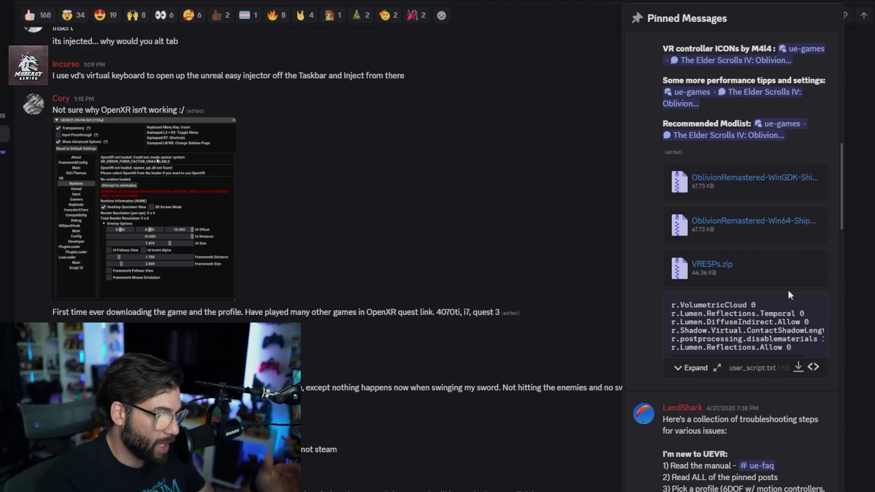
From the pinned post, view the linked messages on VR controller icons and on more performance tips and settings
scroll(783, 292, up, 5)
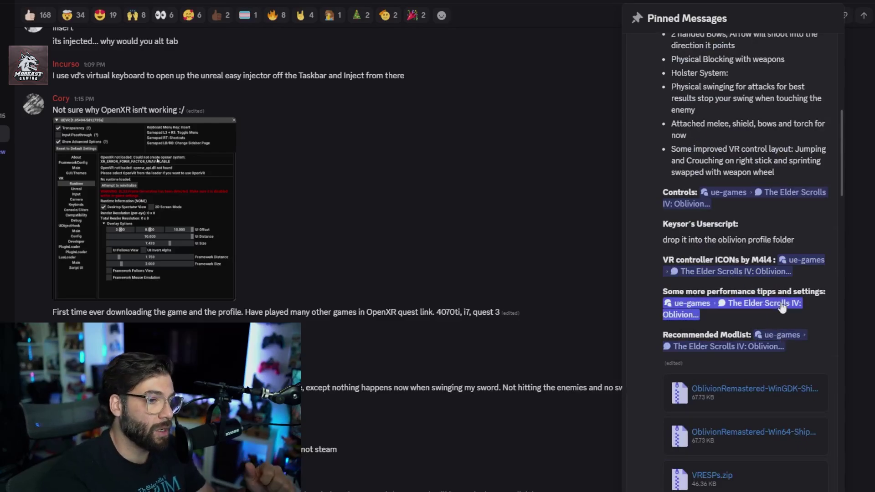
click(760, 272)
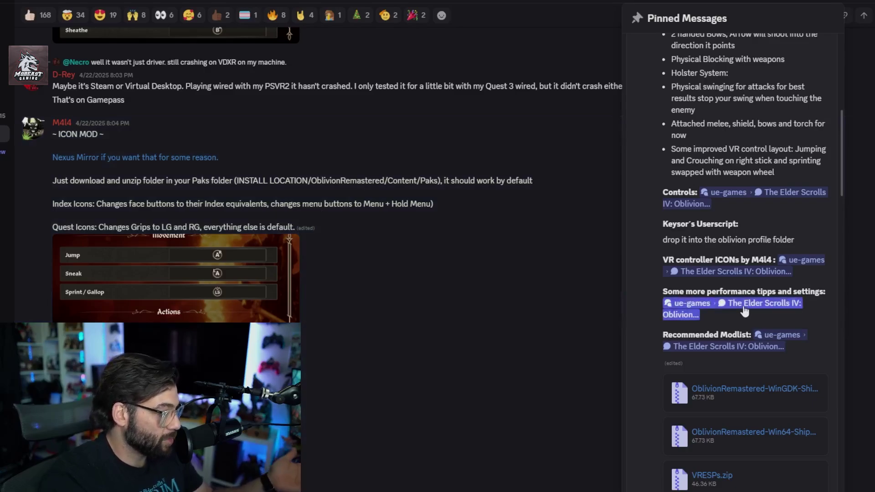
click(745, 312)
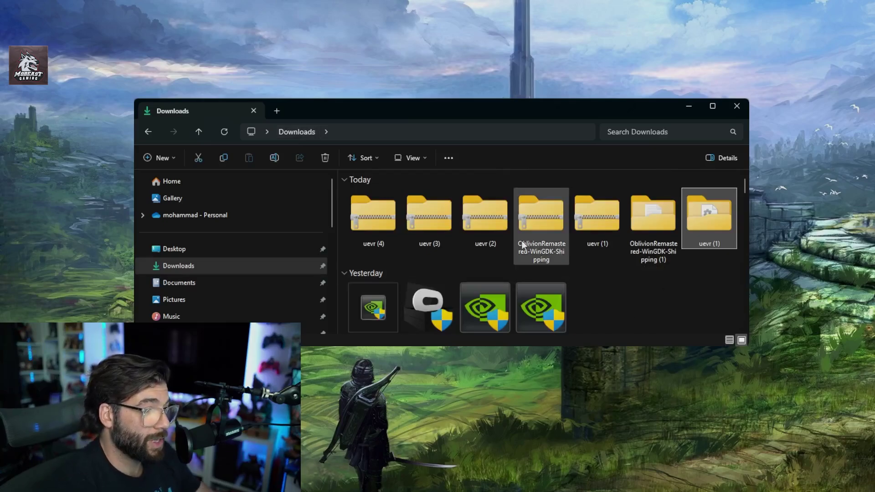
Switch to File Explorer and open the extracted uevr (1) folder in Downloads
click(610, 218)
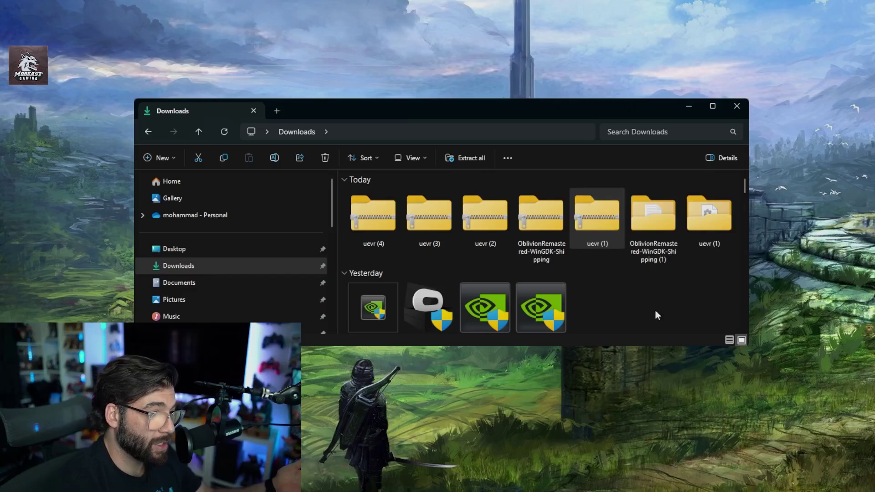
double_click(715, 245)
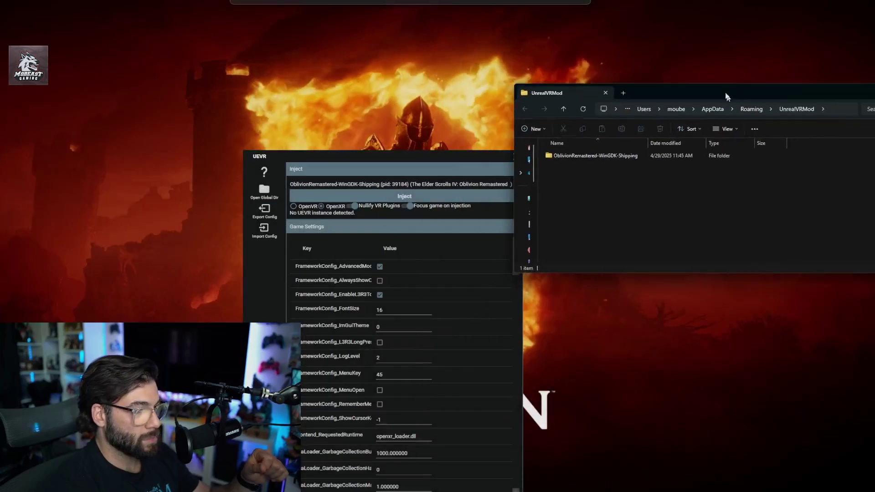
Open the global directory from the UEVR injector and place the UnrealVRMod folder window beside it
drag(726, 97, 738, 96)
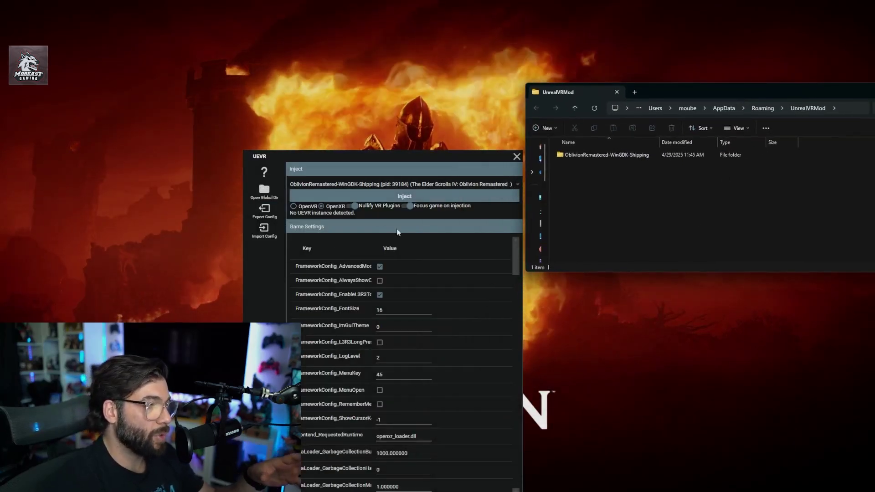
click(264, 192)
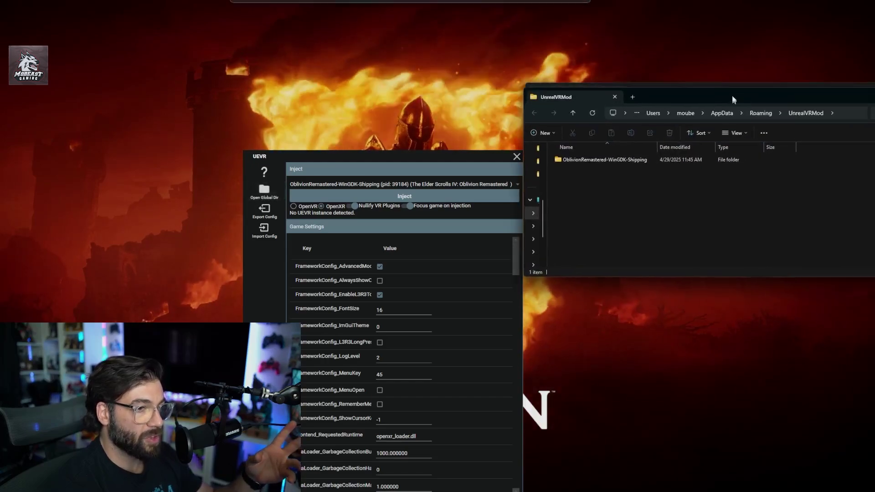
drag(732, 96, 735, 90)
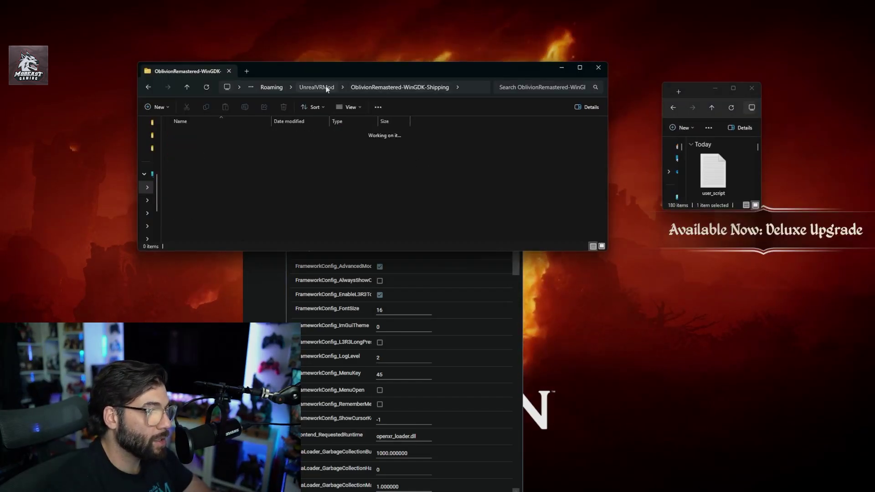
Return to the UnrealVRMod folder and open OblivionRemastered-WinGDK-Shipping to inspect the profile files, including user_script
click(326, 86)
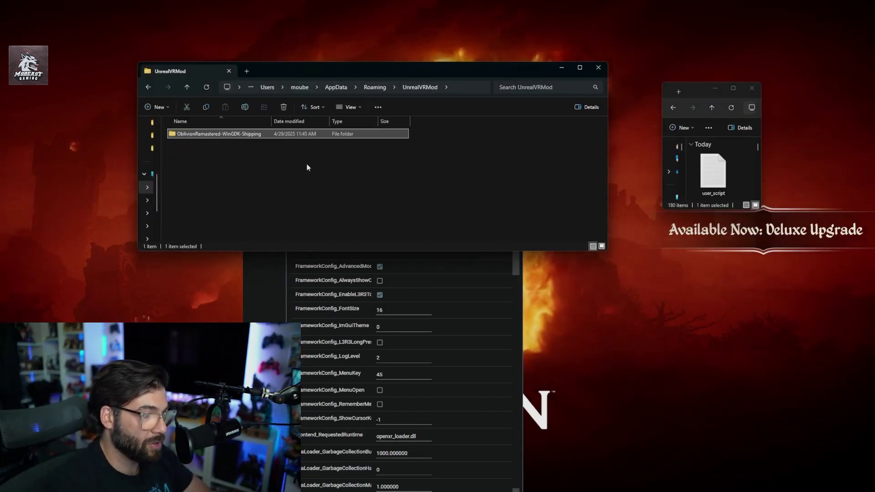
double_click(224, 134)
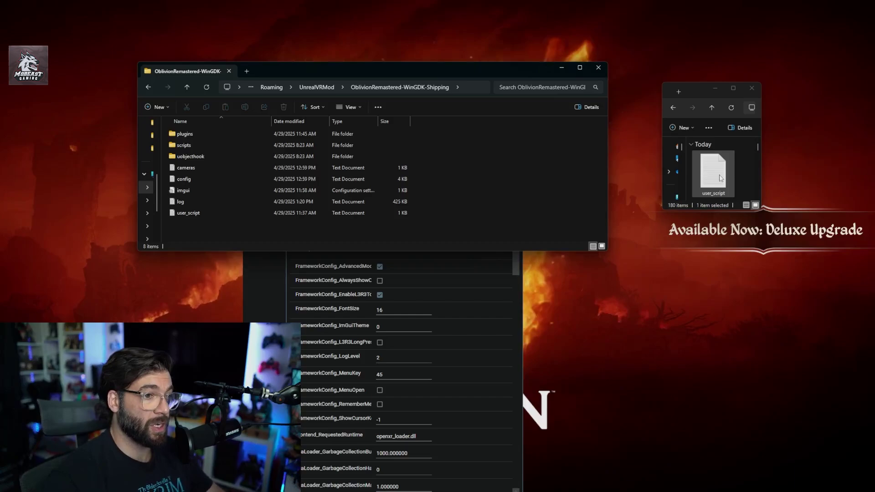
click(630, 91)
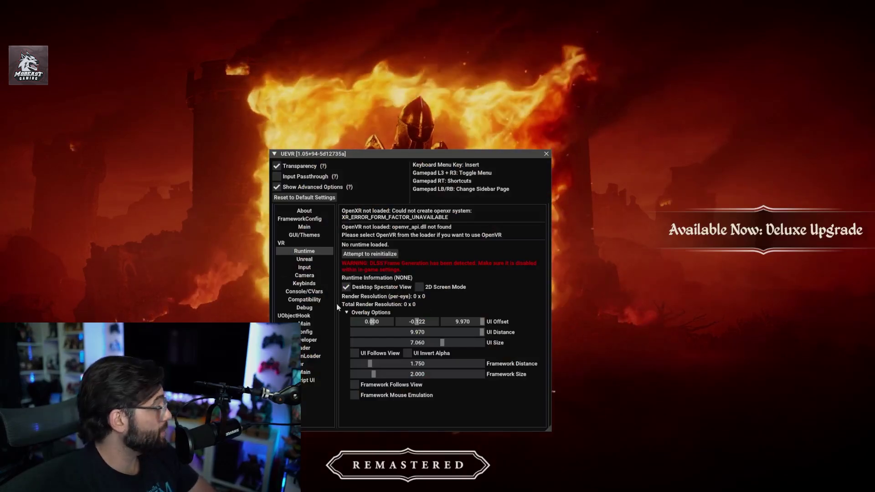
Move the in-game UEVR overlay aside and switch Show Advanced Options off and back on
drag(397, 158, 550, 136)
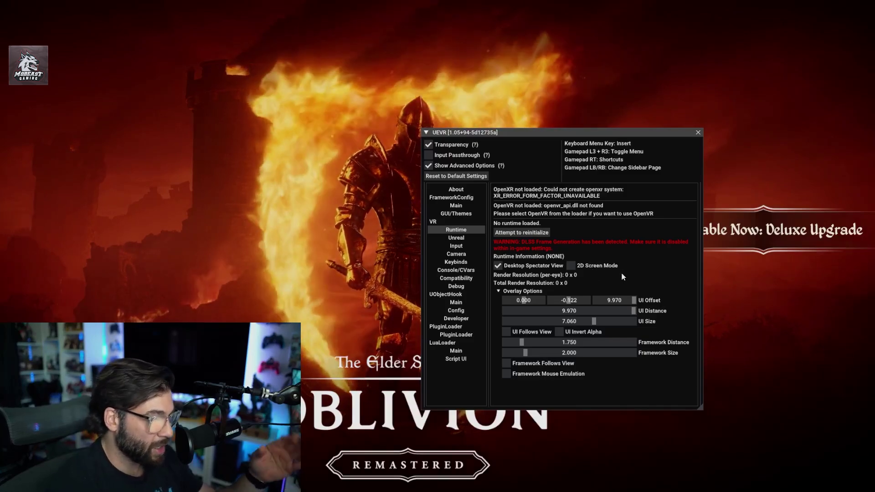
click(429, 166)
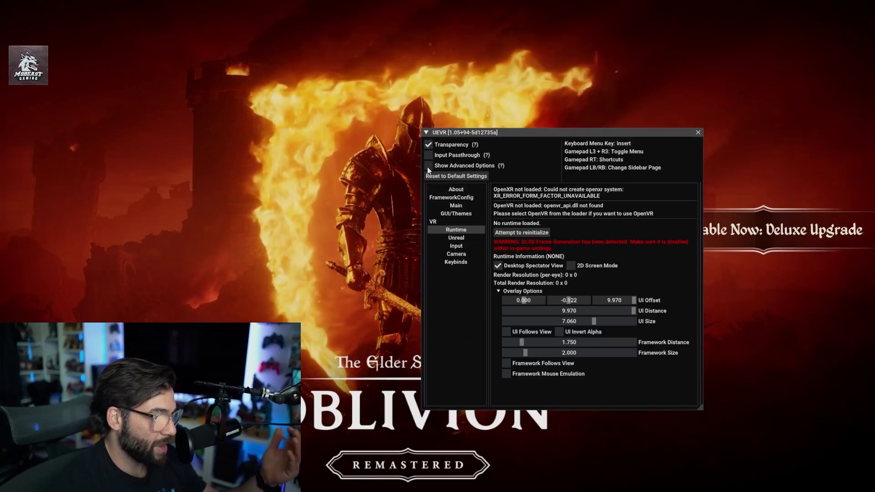
click(428, 166)
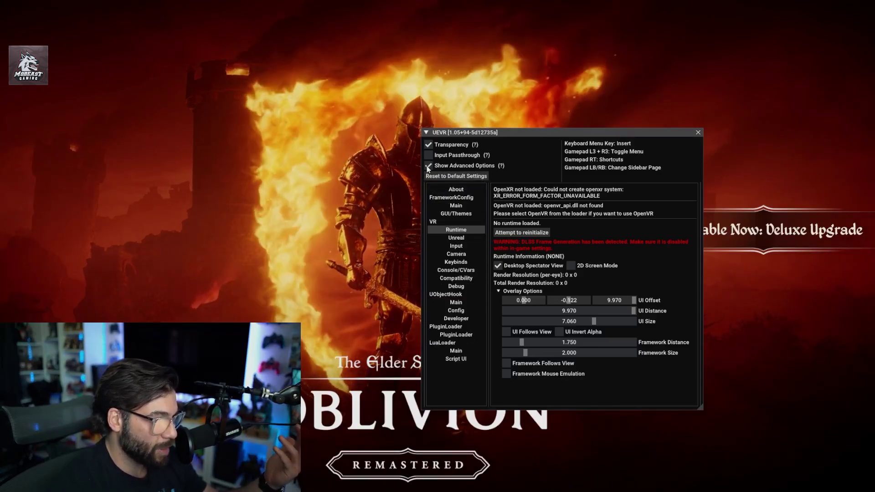
Review the UEVR overlay's UObjectHook Main and Config pages and the VR Runtime, Unreal and Input settings
click(464, 302)
click(466, 310)
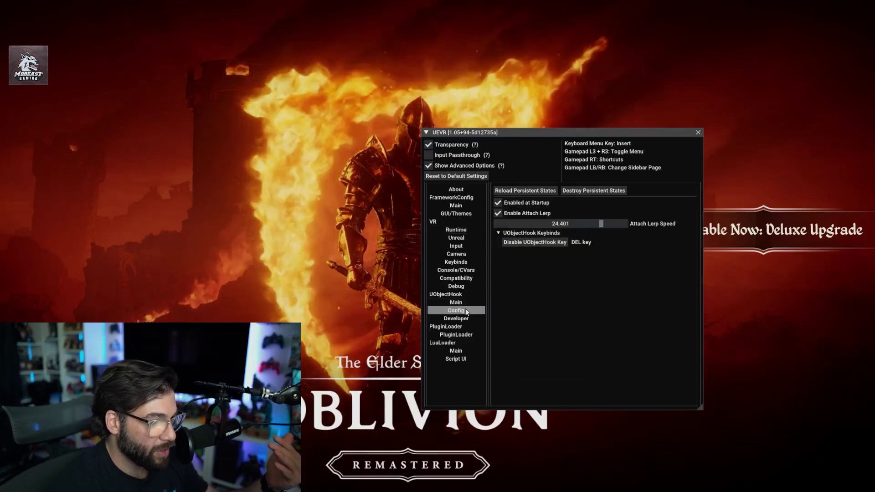
click(470, 231)
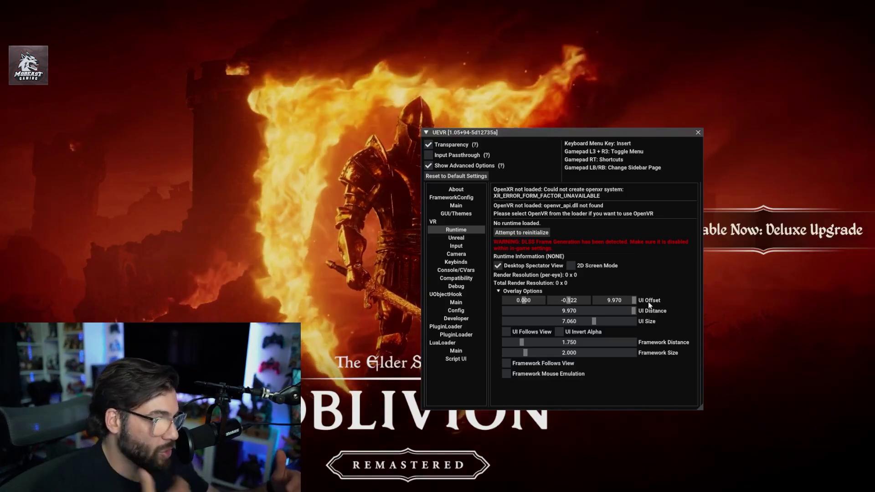
click(456, 238)
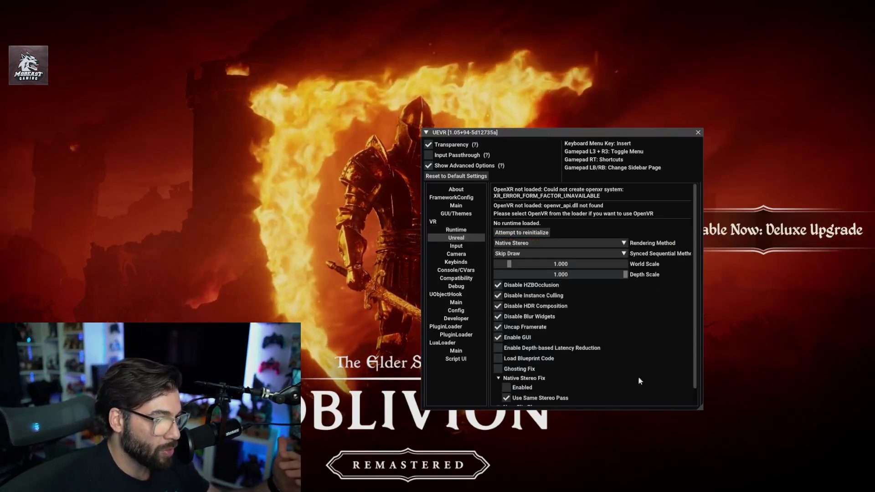
click(457, 246)
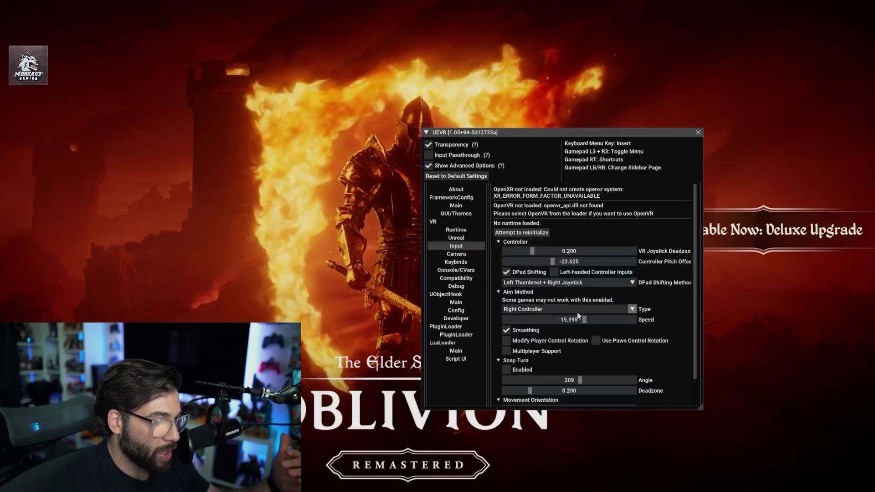
scroll(670, 297, down, 1)
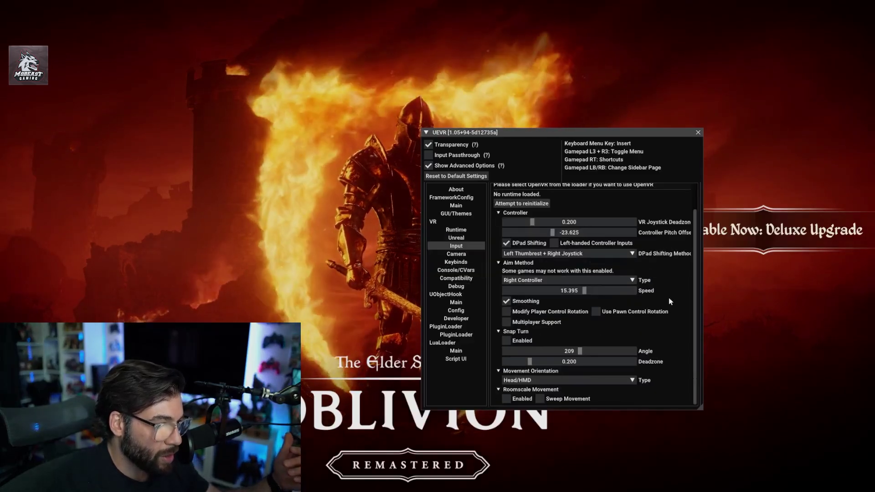